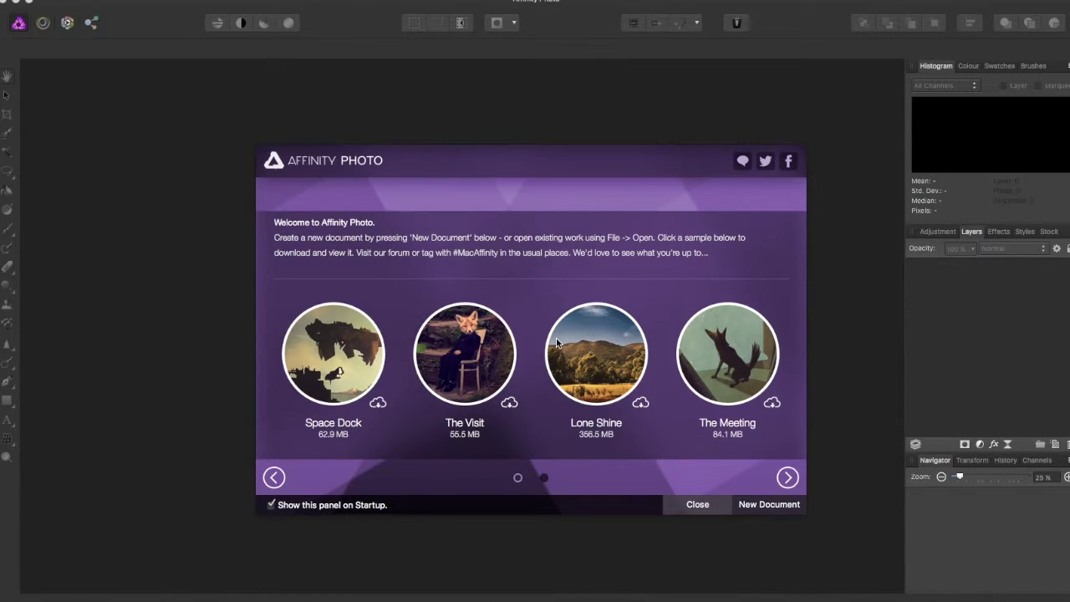
# Page to the next samples, then start a new 1280 × 720 px document
pyautogui.click(543, 478)
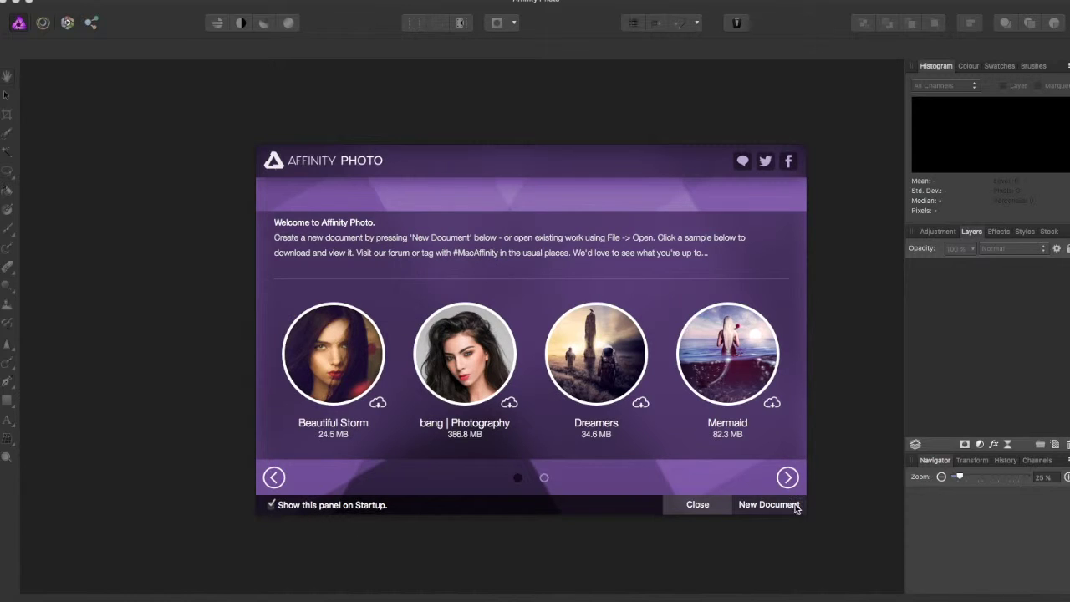
pyautogui.click(762, 508)
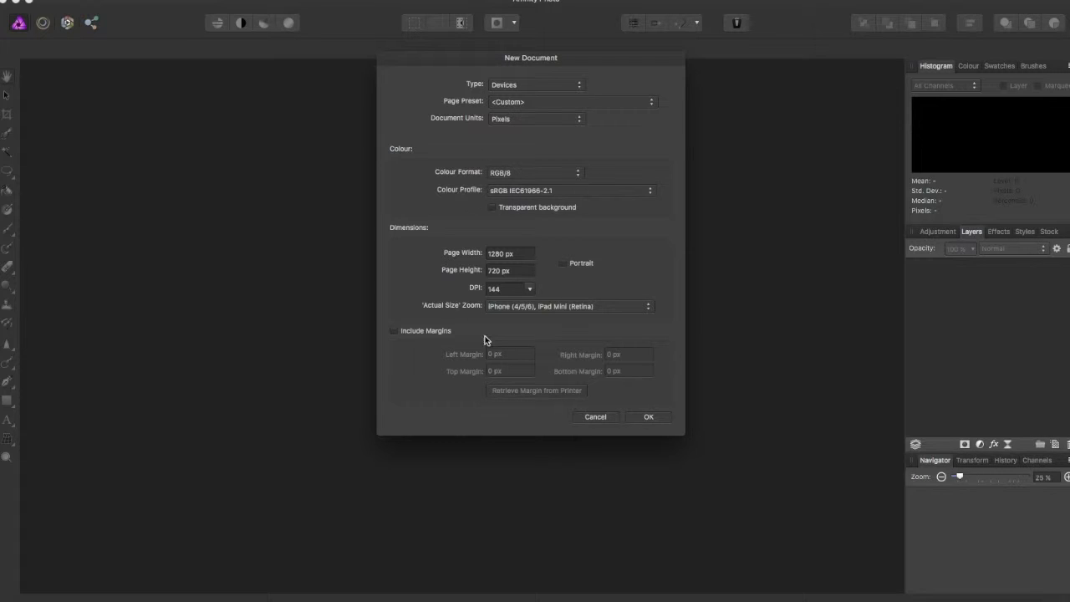
# Keep the 1280 × 720 px page size and create the blank white document
pyautogui.click(662, 417)
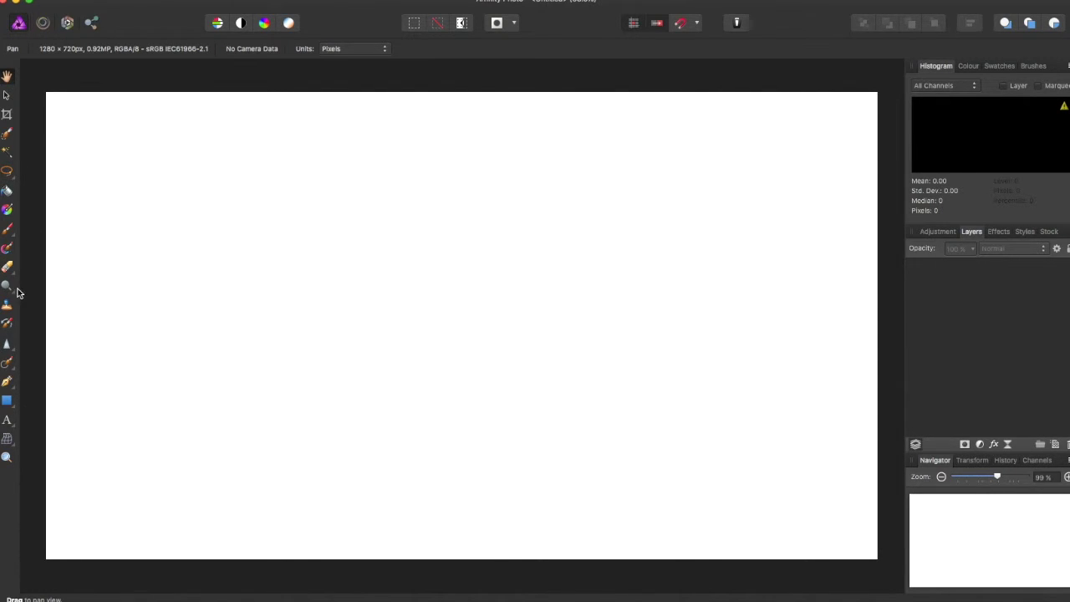
pyautogui.click(43, 22)
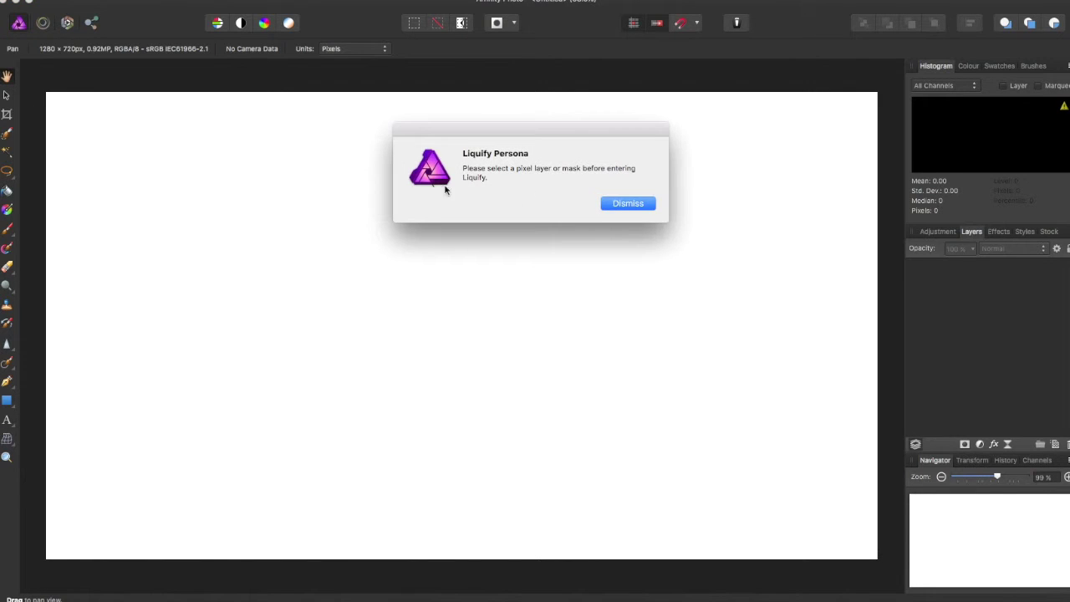
pyautogui.click(627, 204)
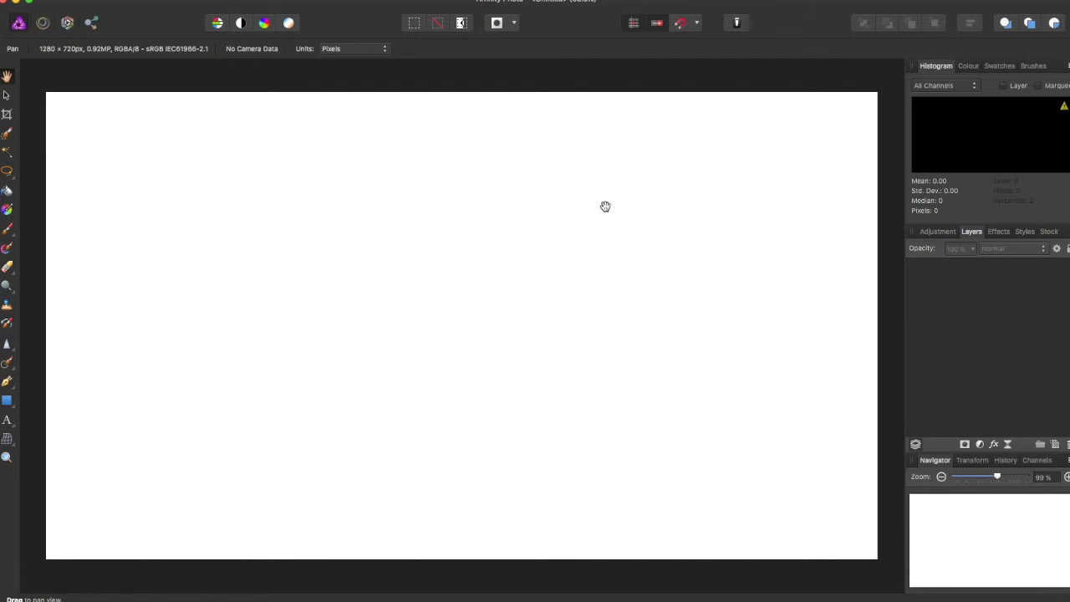
pyautogui.click(67, 23)
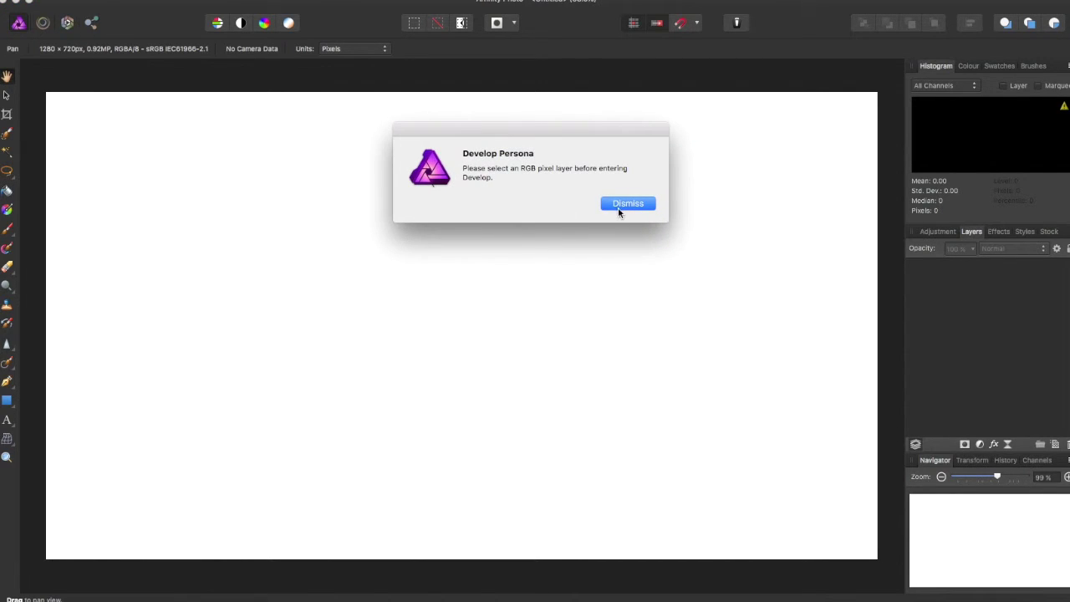
pyautogui.click(627, 204)
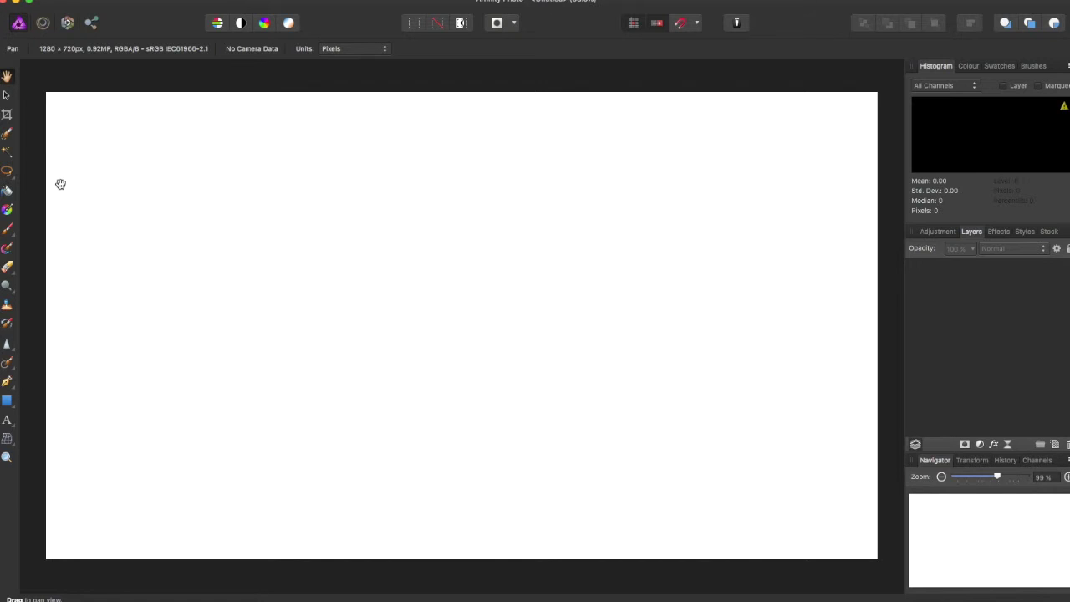
pyautogui.click(91, 23)
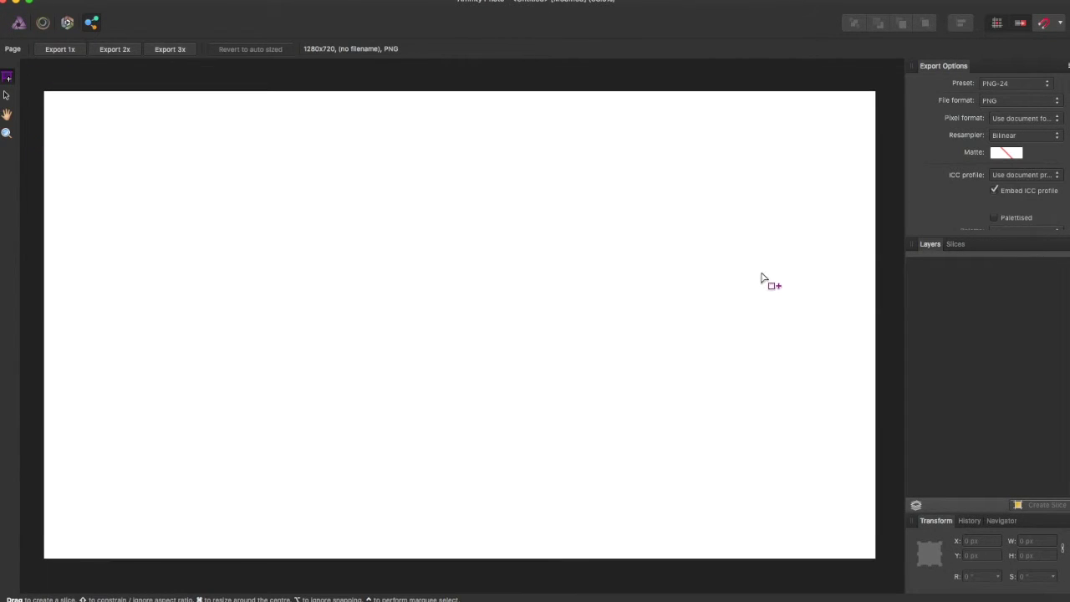
pyautogui.click(18, 23)
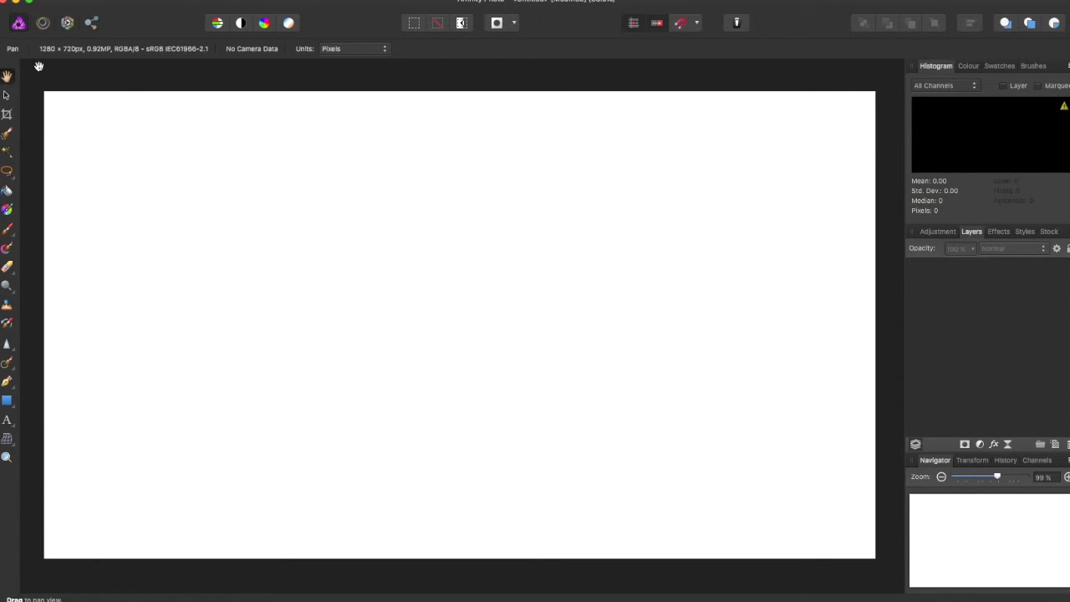
pyautogui.moveTo(41, 74); pyautogui.dragTo(46, 70)
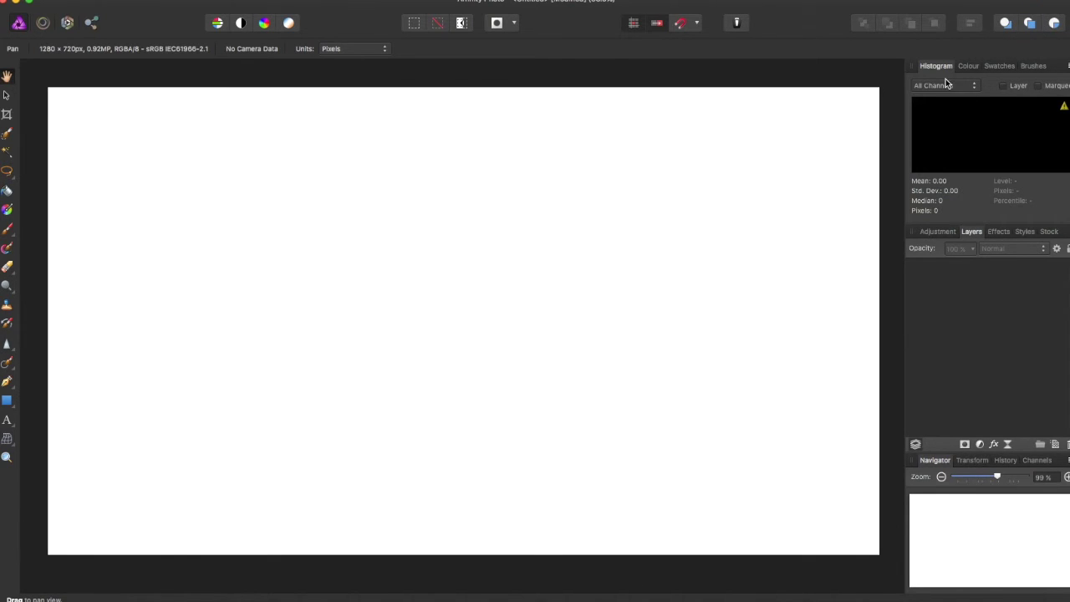
# Browse the Brushes, Swatches and Colour panels, then return to the Histogram
pyautogui.click(1035, 67)
pyautogui.click(1009, 66)
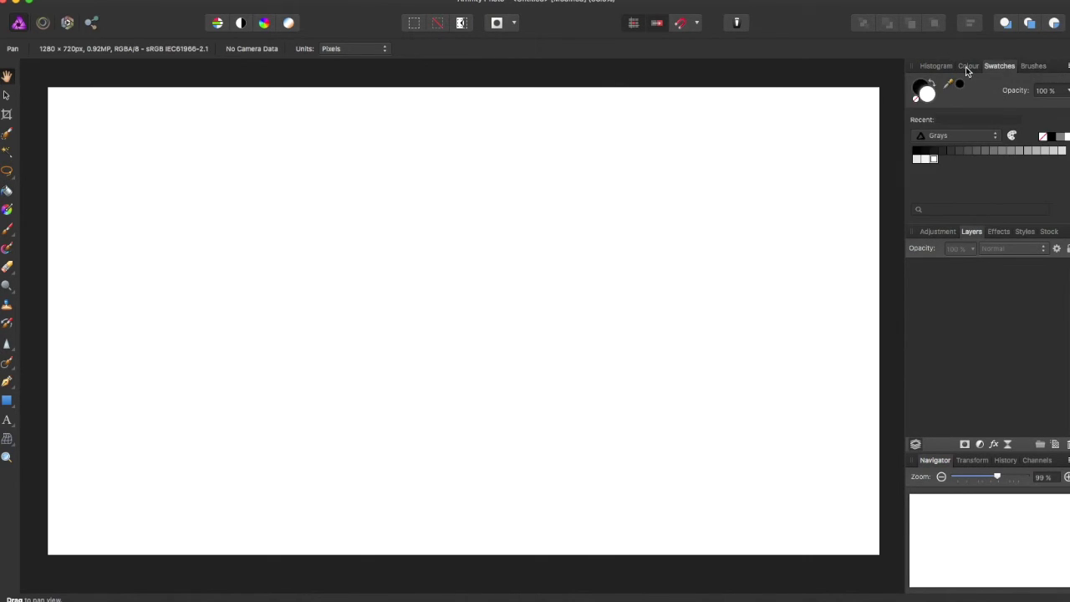
pyautogui.click(965, 67)
pyautogui.click(936, 66)
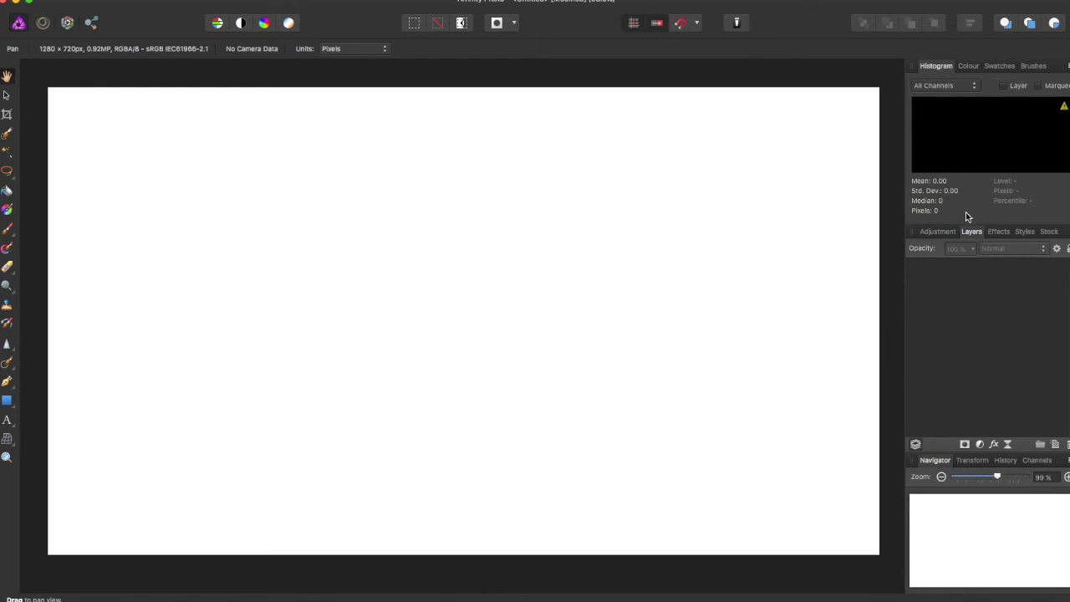
# Look through the Adjustment, Effects and Layers lists in the middle panel
pyautogui.click(938, 231)
pyautogui.click(995, 231)
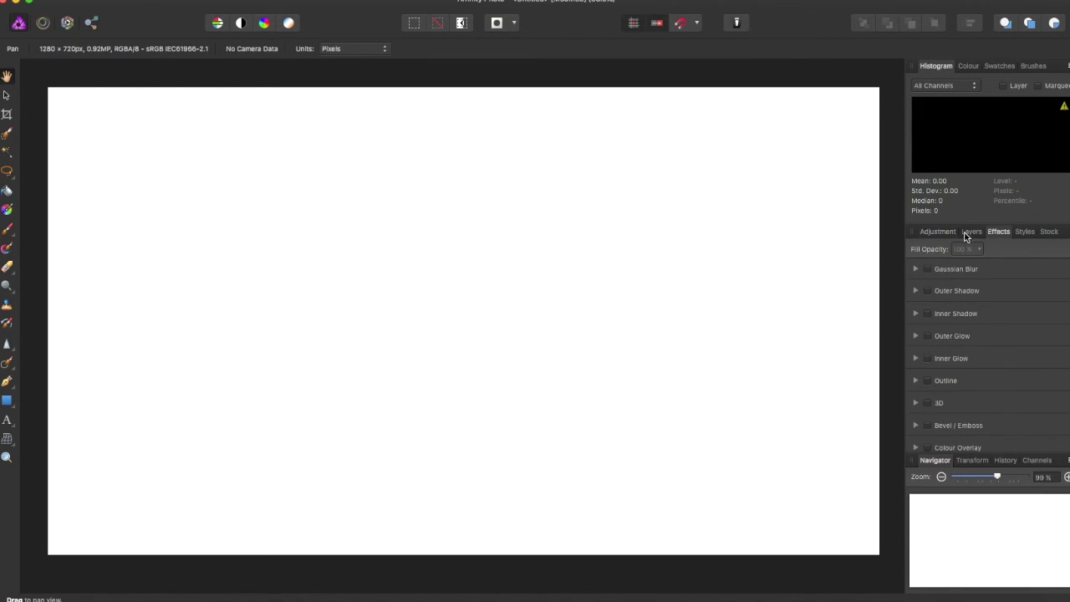
pyautogui.click(937, 232)
pyautogui.scroll(-10, 963, 337)
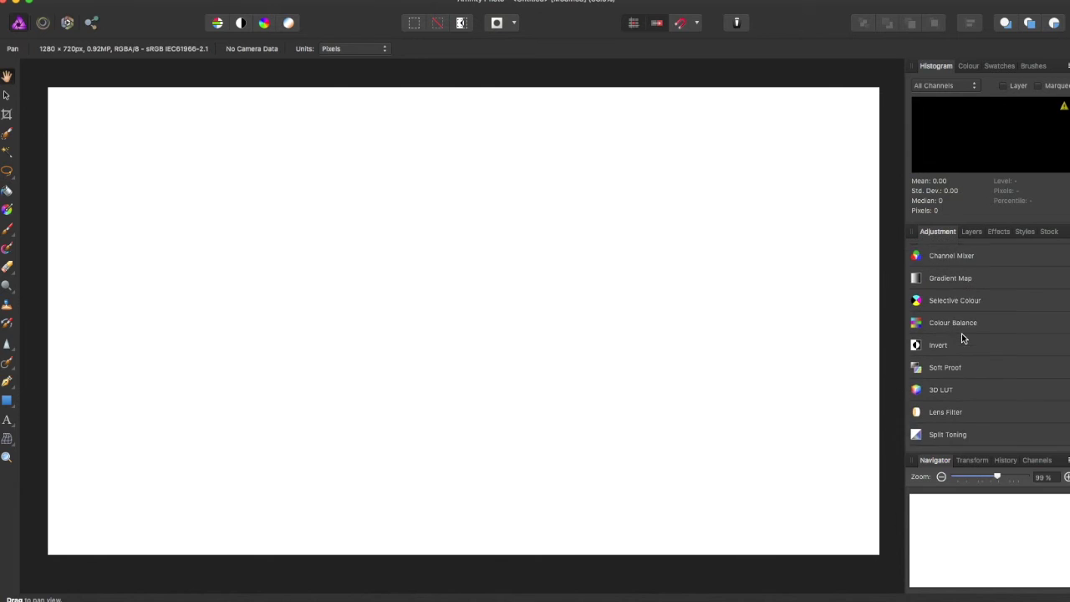
pyautogui.scroll(8, 961, 333)
pyautogui.scroll(2, 962, 332)
pyautogui.click(971, 231)
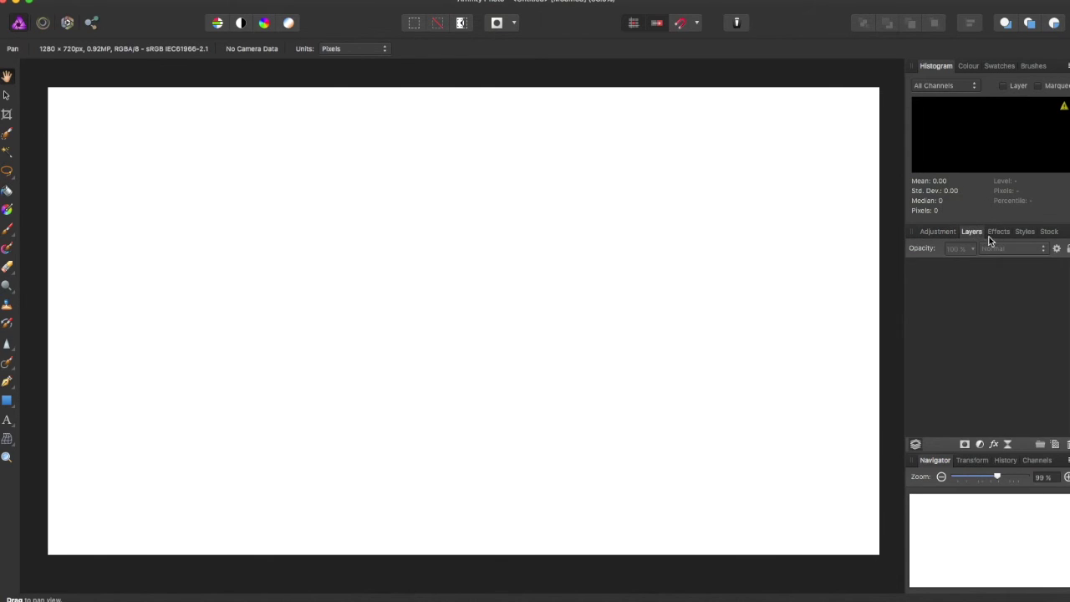
pyautogui.click(997, 233)
pyautogui.scroll(-2, 978, 331)
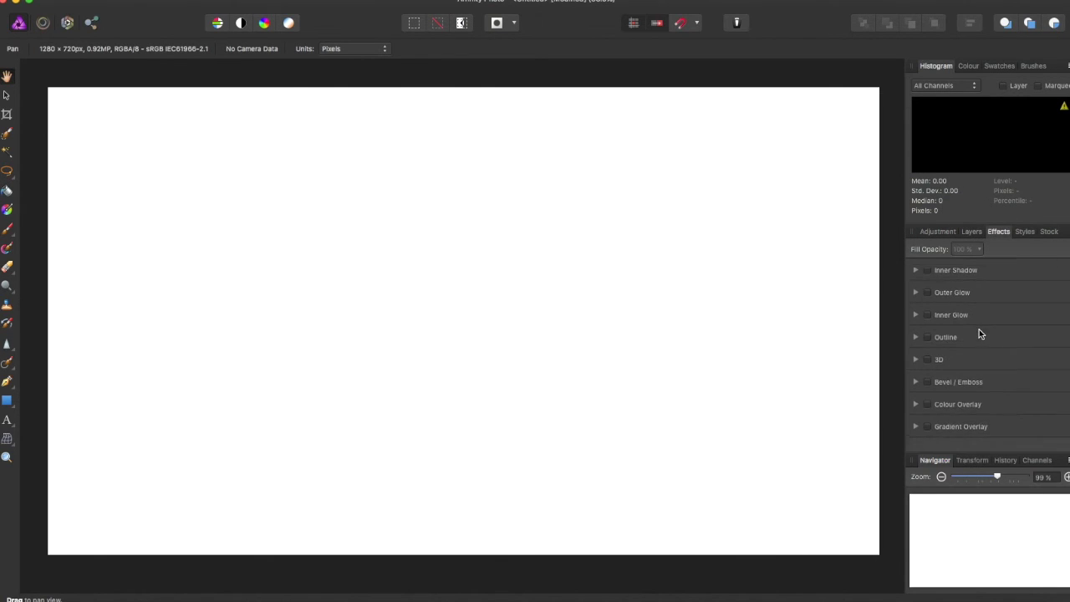
# Check the Stock image sources and Styles presets, then the Transform fields and Navigator
pyautogui.click(1033, 232)
pyautogui.click(1045, 234)
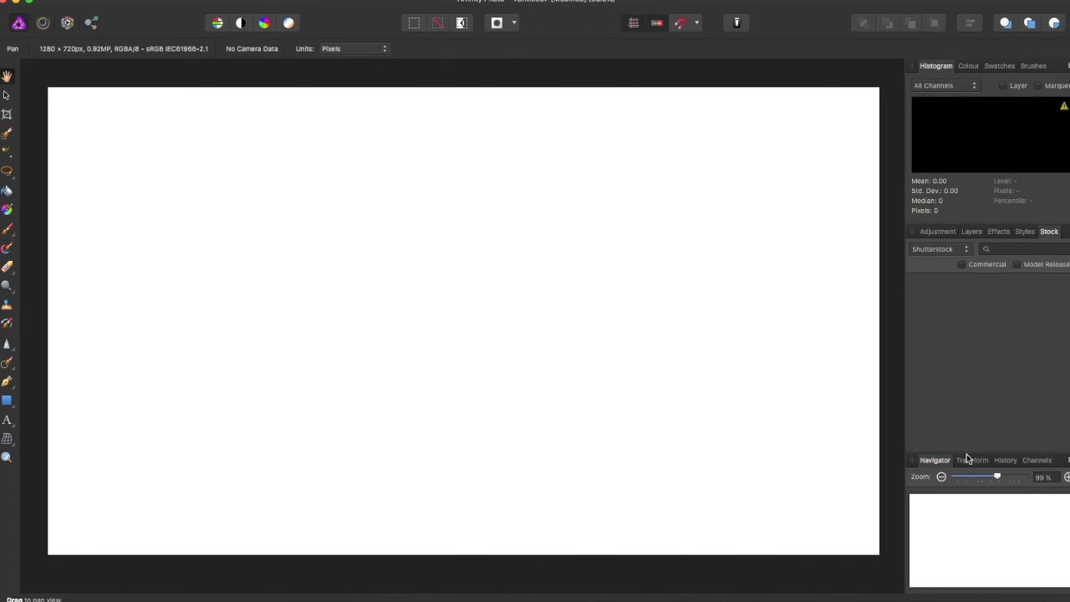
pyautogui.click(951, 250)
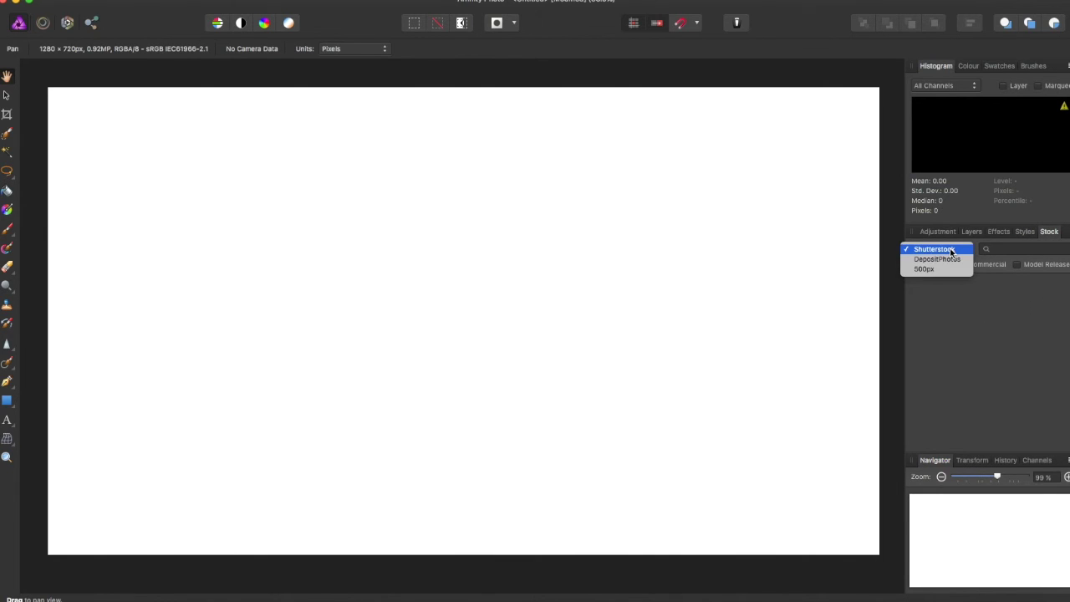
pyautogui.click(950, 249)
pyautogui.click(1024, 231)
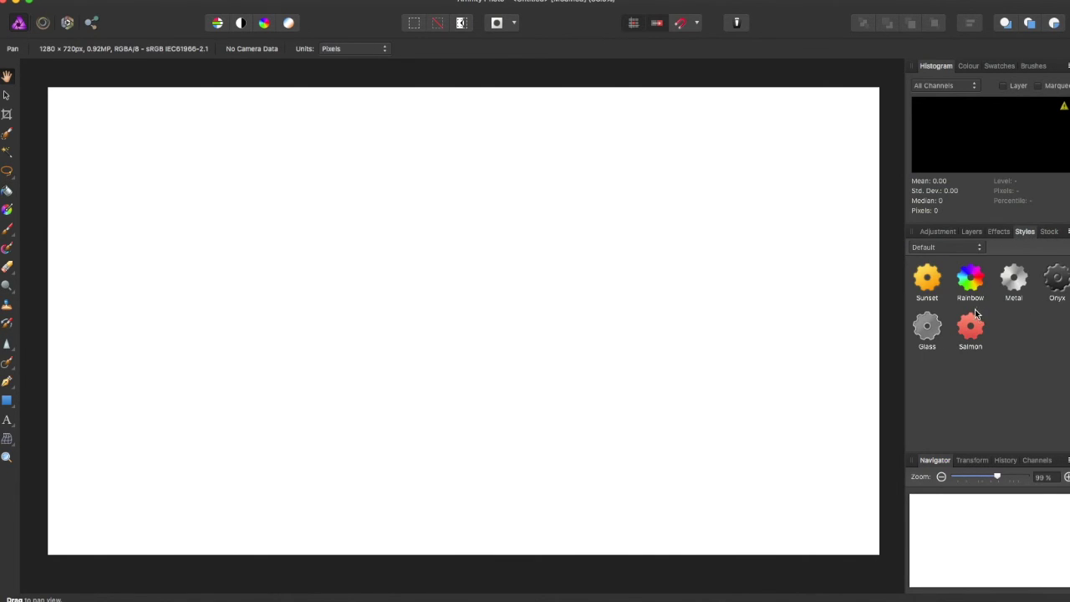
pyautogui.click(973, 460)
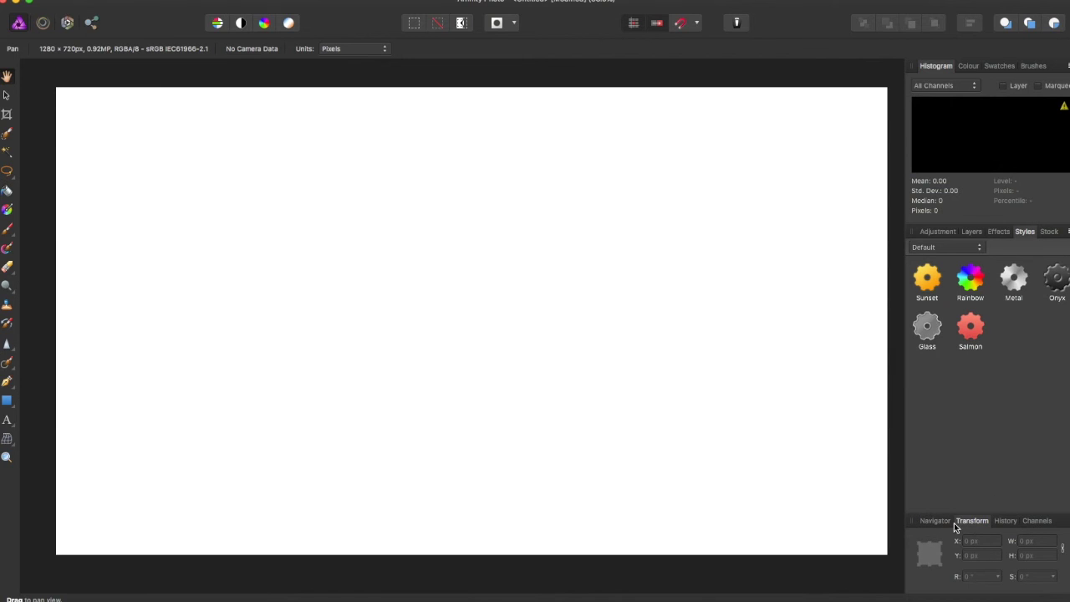
pyautogui.click(951, 521)
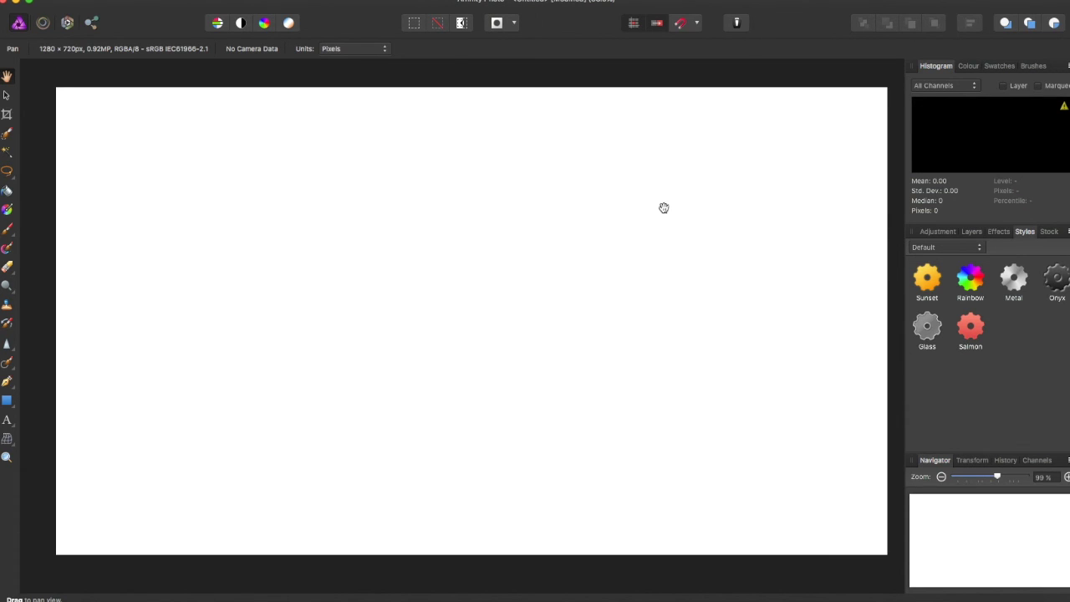
# Nudge the blank canvas view slightly upward with the Pan tool
pyautogui.moveTo(178, 68); pyautogui.dragTo(177, 65)
pyautogui.moveTo(245, 161); pyautogui.dragTo(245, 161)
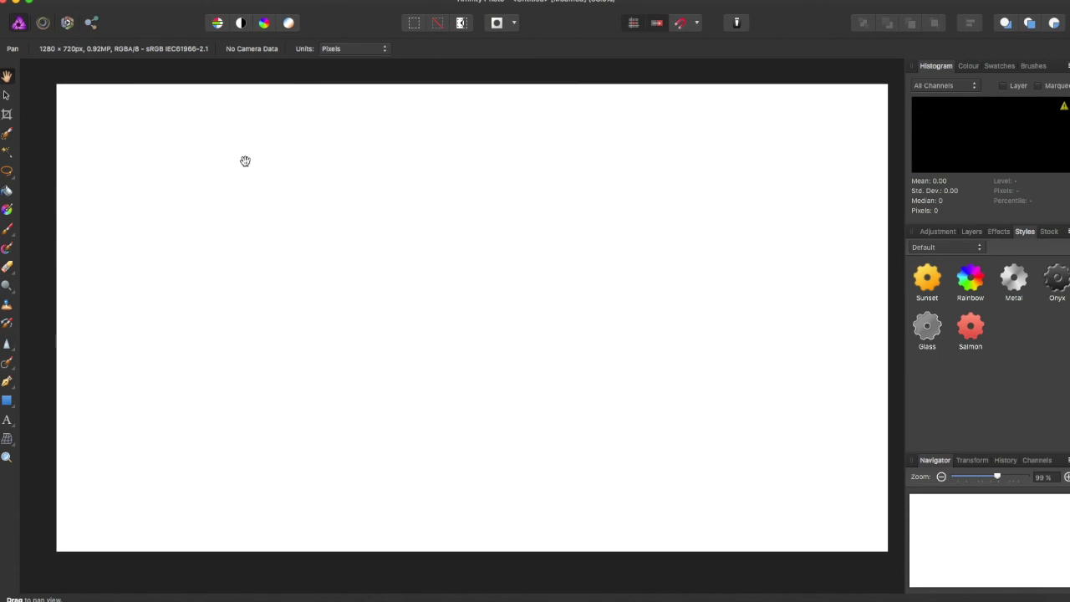